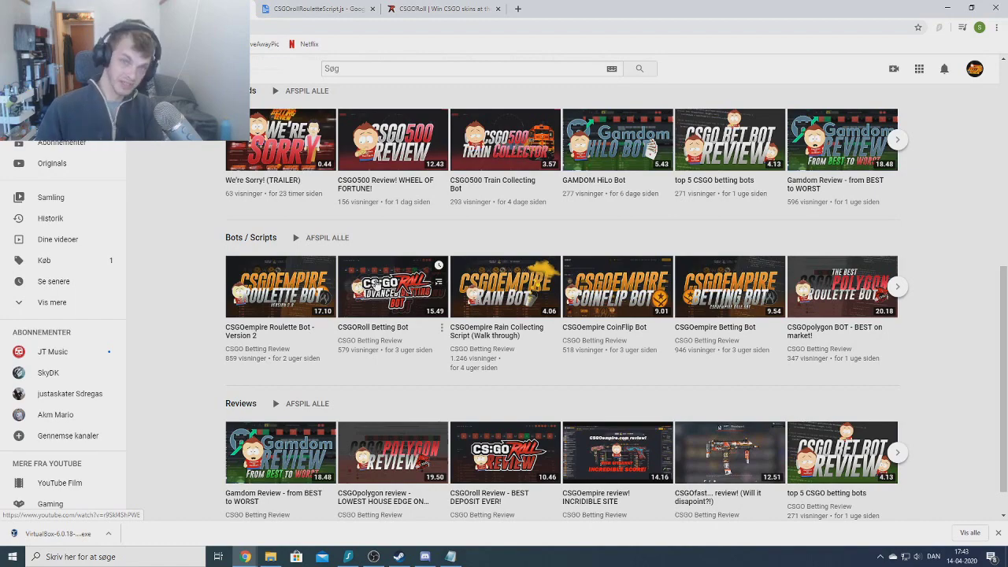
Open the CSGORoll Betting Bot video and follow its description's Google Drive script link.
{"action": "left_click", "coordinate": [426, 290]}
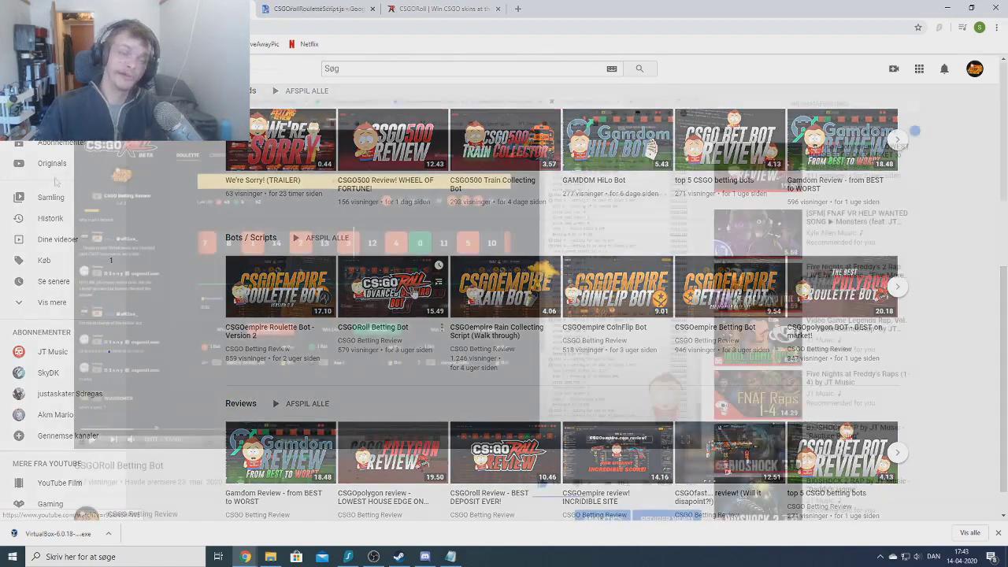
{"action": "scroll", "coordinate": [59, 182], "scroll_direction": "down", "scroll_amount": 6}
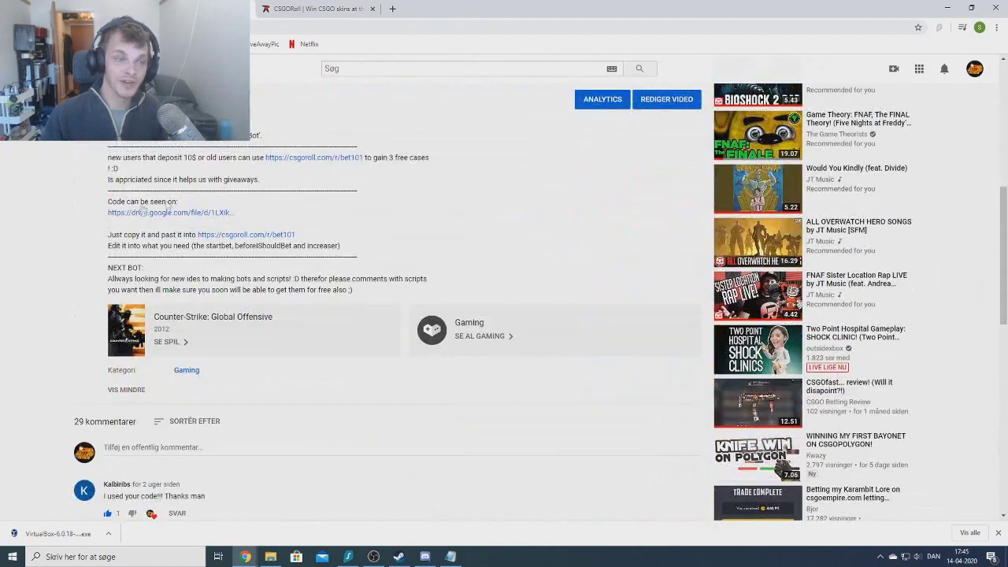
{"action": "left_click", "coordinate": [145, 219]}
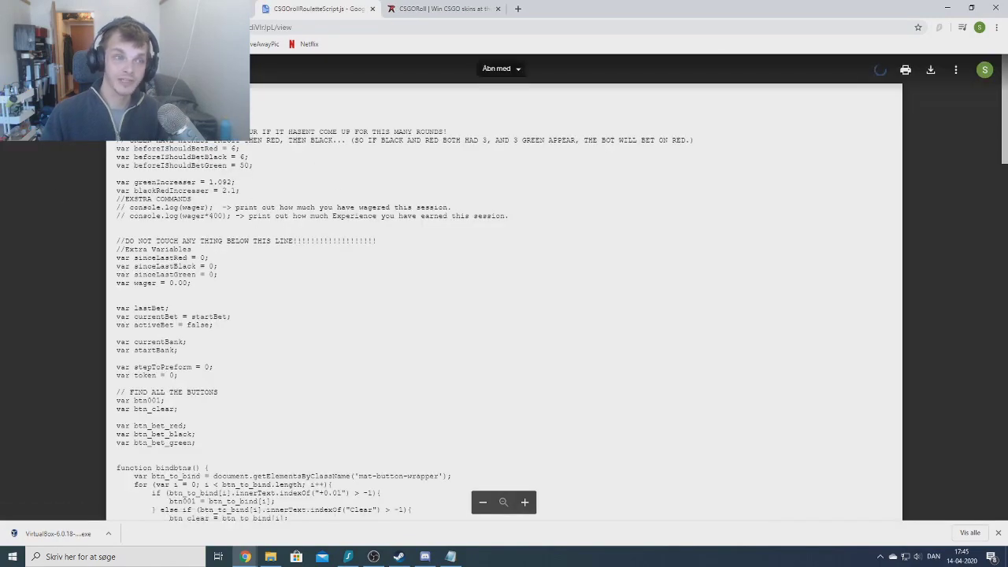
Select all the CSGORollRouletteScript.js code in the Drive viewer and switch to the code for roll Notepad file.
{"action": "left_click_drag", "start_coordinate": [452, 140], "coordinate": [221, 474]}
{"action": "scroll", "coordinate": [320, 157], "scroll_direction": "down", "scroll_amount": 8}
{"action": "scroll", "coordinate": [387, 360], "scroll_direction": "down", "scroll_amount": 10}
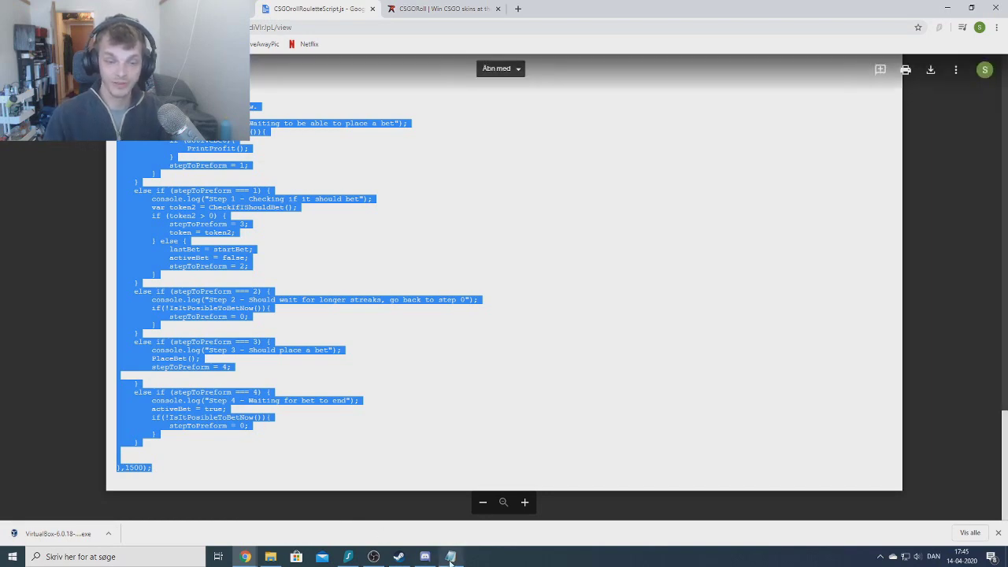
{"action": "left_click", "coordinate": [947, 7]}
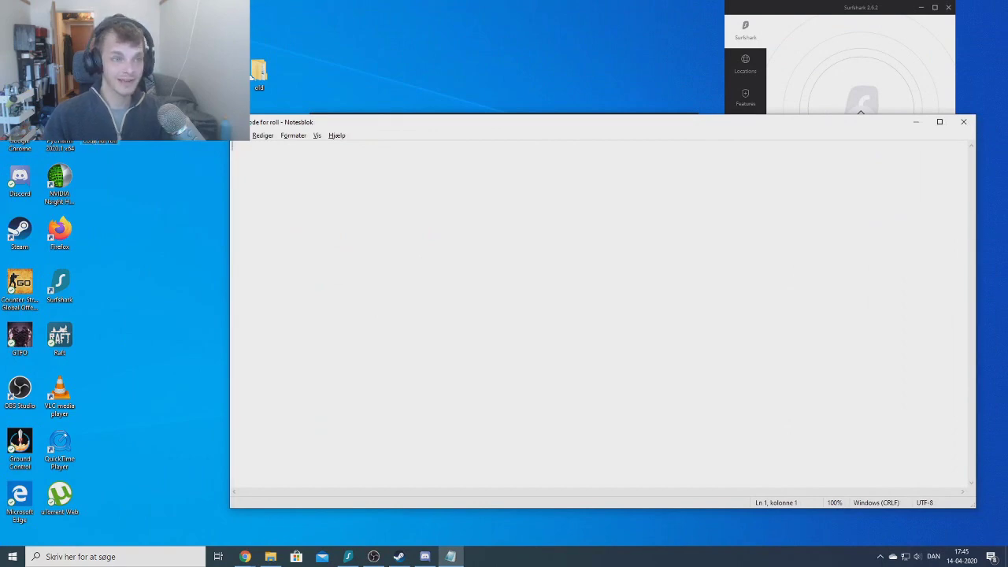
Paste the roulette bot script into the code for roll file and scroll back to its top.
{"action": "key", "text": "ctrl+v"}
{"action": "scroll", "coordinate": [614, 300], "scroll_direction": "up", "scroll_amount": 12}
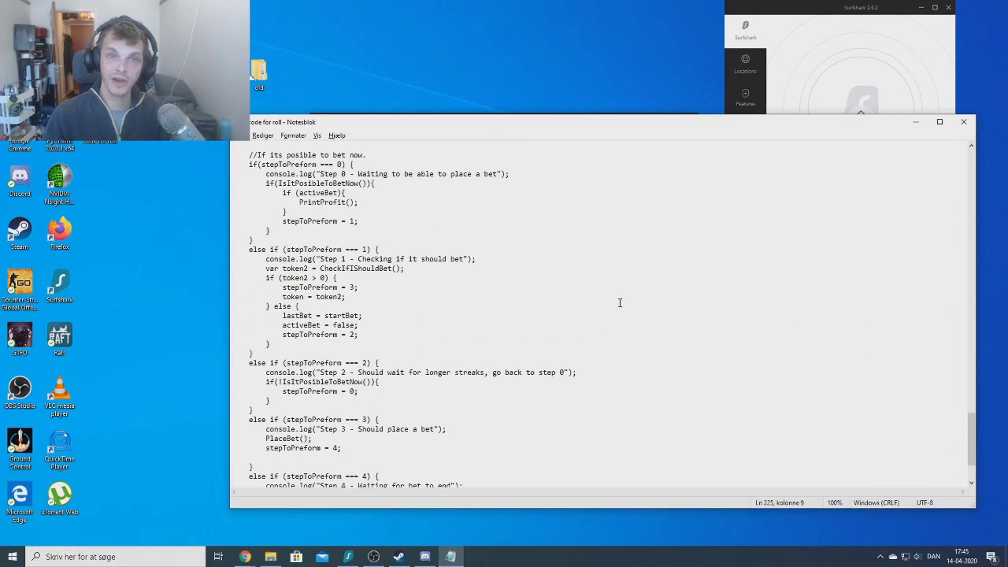
{"action": "scroll", "coordinate": [611, 301], "scroll_direction": "up", "scroll_amount": 15}
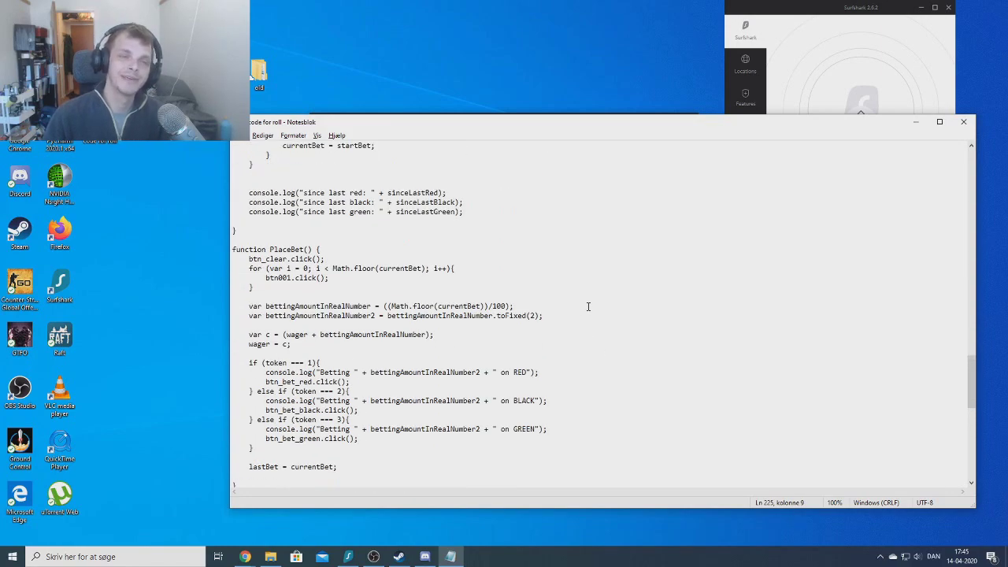
{"action": "scroll", "coordinate": [574, 304], "scroll_direction": "up", "scroll_amount": 15}
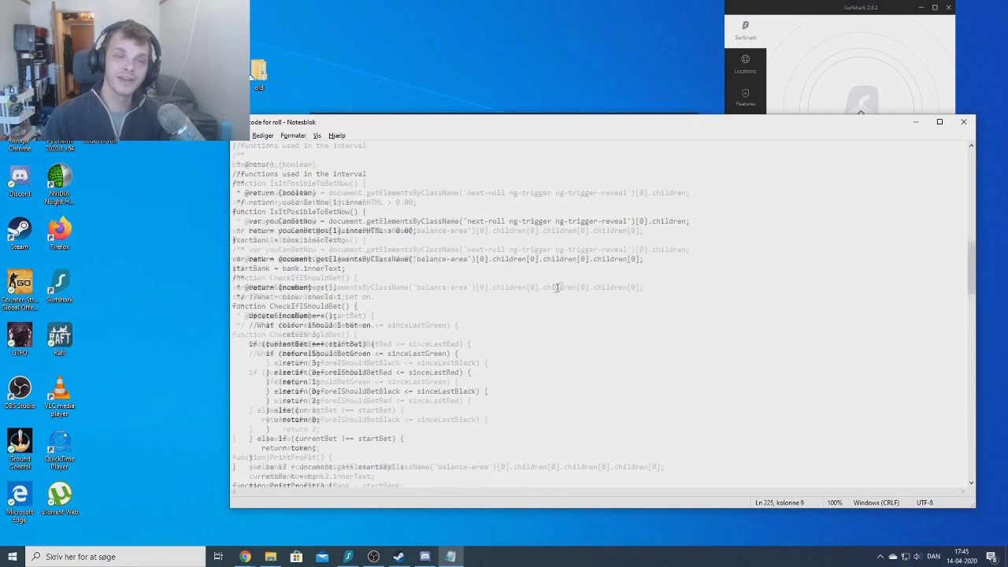
{"action": "scroll", "coordinate": [562, 278], "scroll_direction": "up", "scroll_amount": 13}
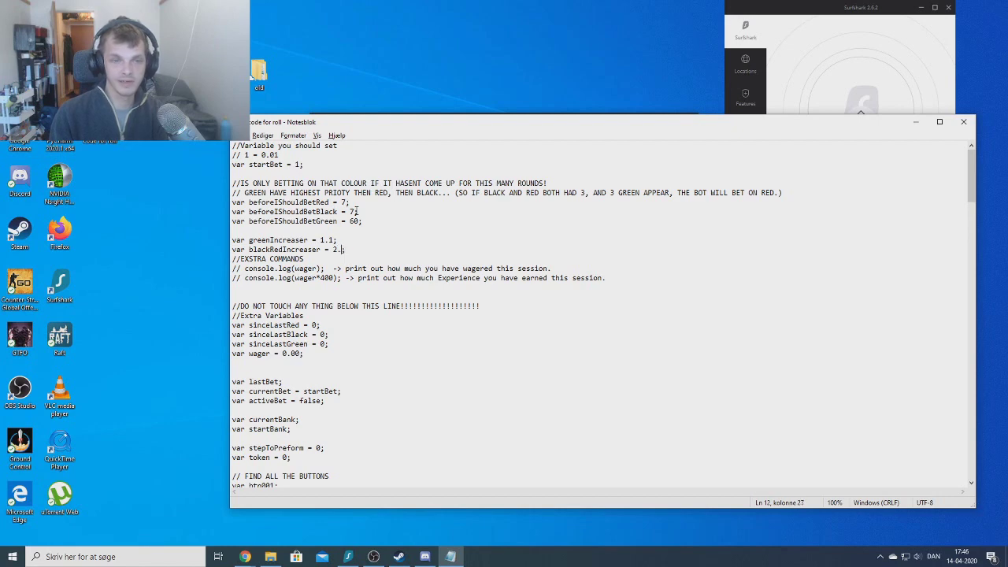
Select the whole script, dismiss the Find box, then clear the selection.
{"action": "key", "text": "ctrl+a"}
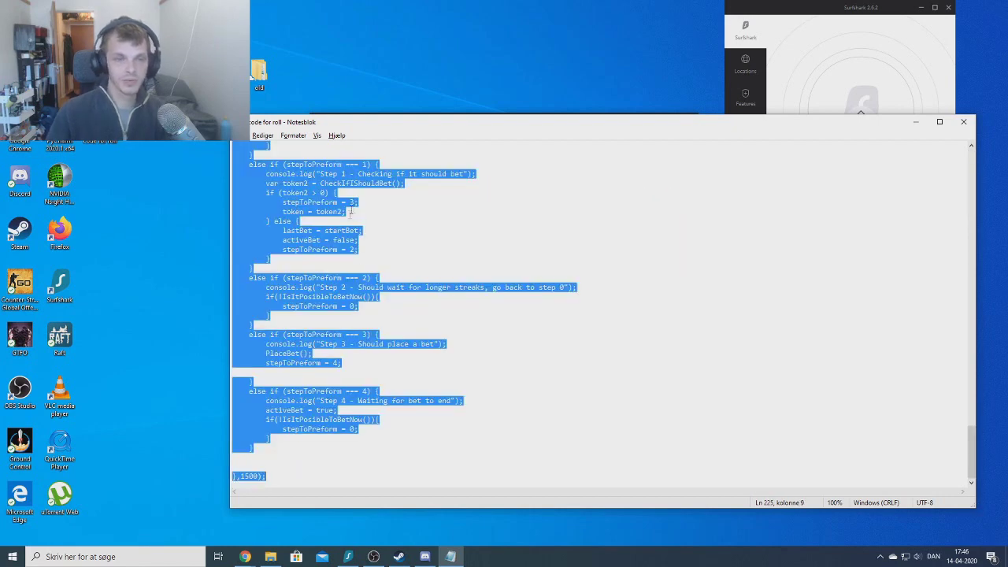
{"action": "key", "text": "ctrl+f"}
{"action": "left_click", "coordinate": [459, 211]}
{"action": "left_click", "coordinate": [453, 243]}
{"action": "key", "text": "ctrl+a"}
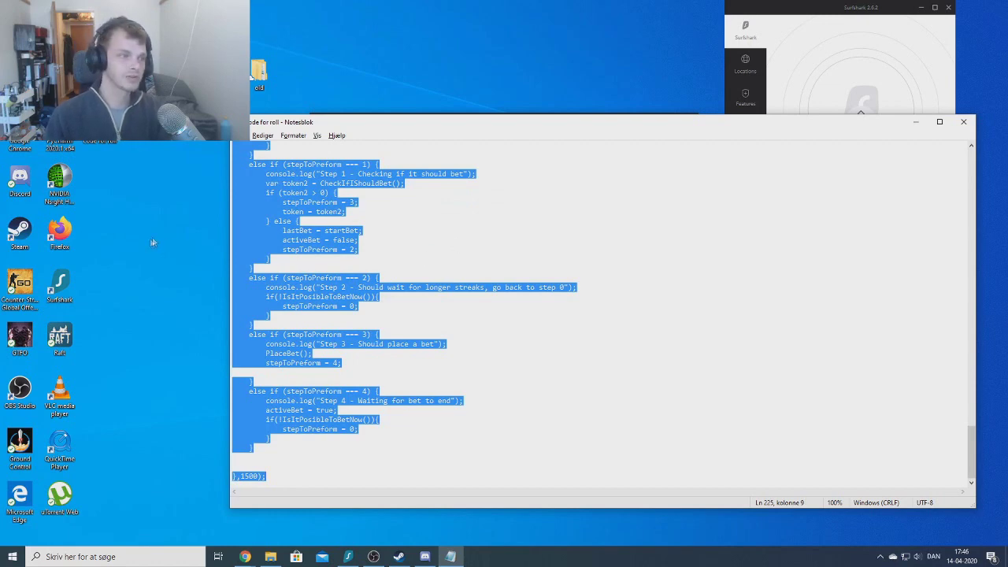
{"action": "left_click", "coordinate": [139, 204]}
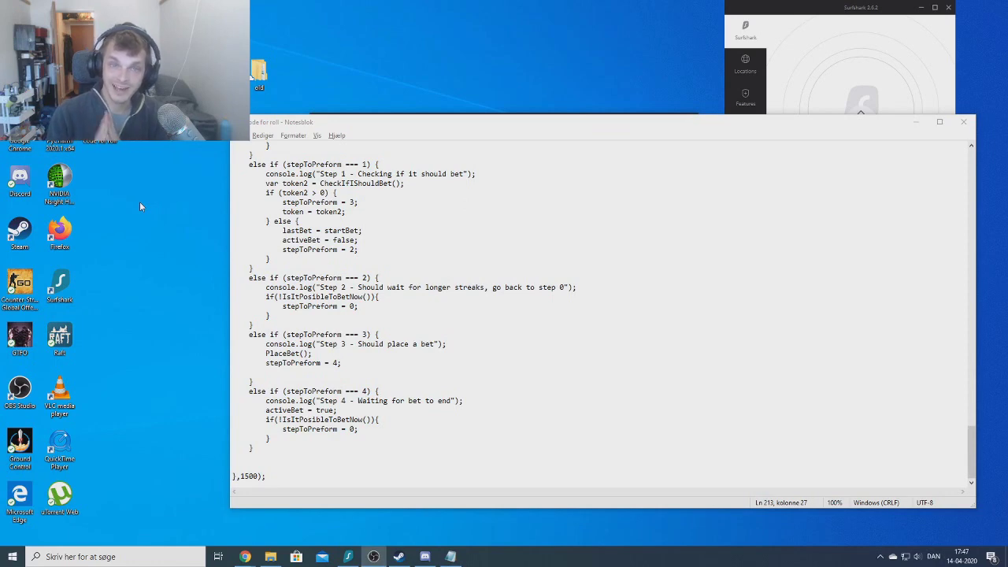
{"action": "right_click", "coordinate": [150, 142]}
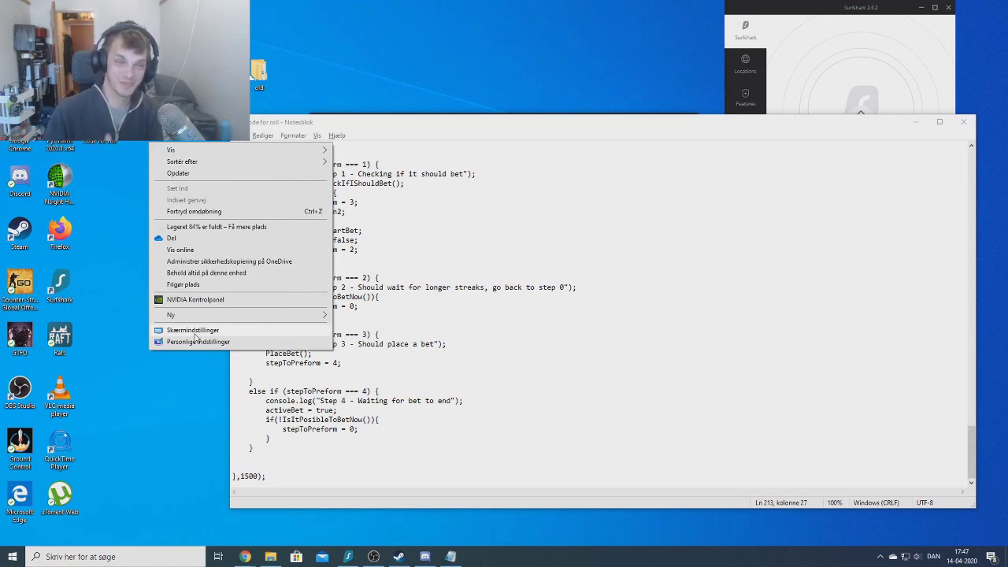
{"action": "left_click", "coordinate": [193, 330]}
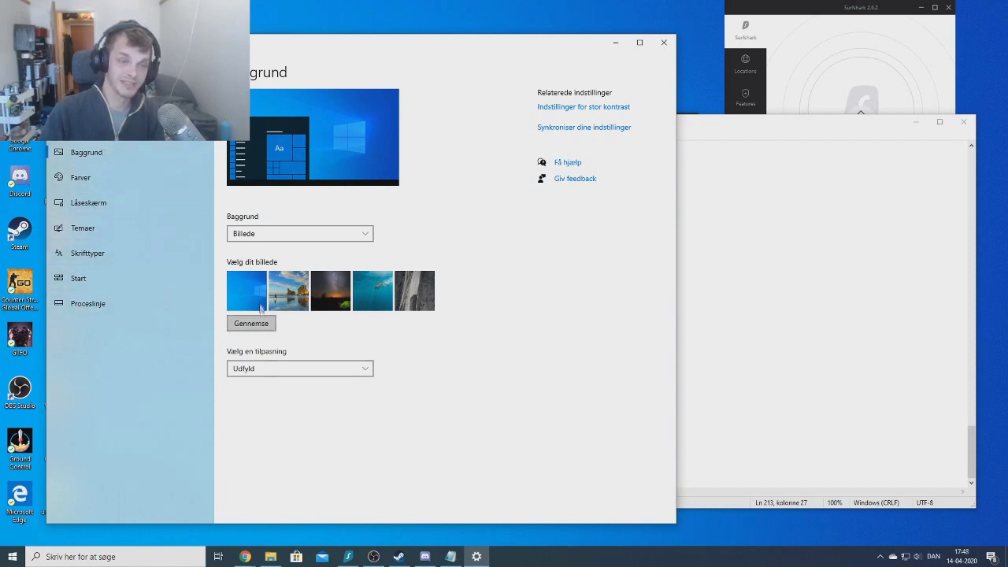
{"action": "left_click", "coordinate": [101, 206]}
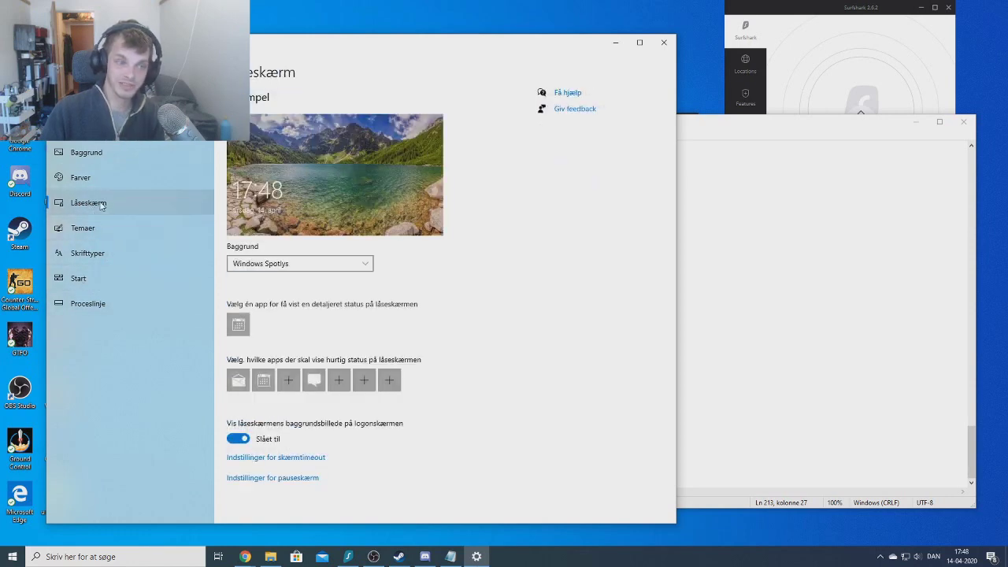
{"action": "left_click", "coordinate": [296, 461]}
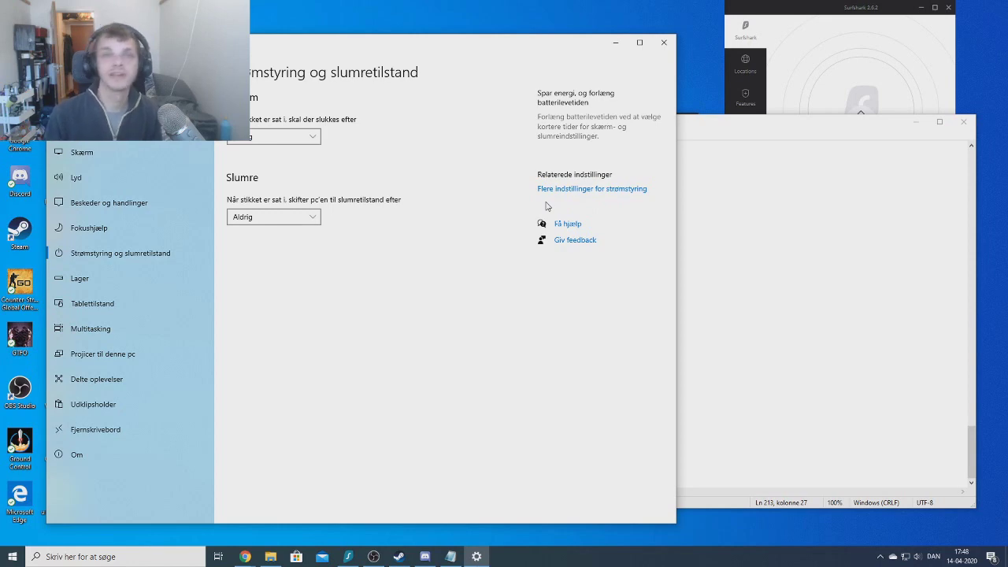
{"action": "left_click", "coordinate": [664, 42]}
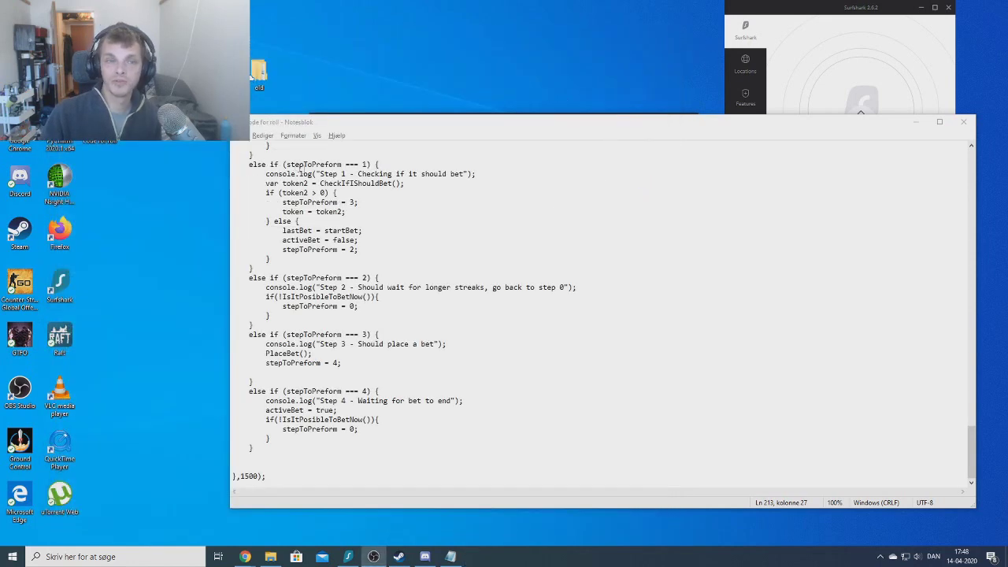
Select the whole bot script in Notepad for copying and switch to the CSGORoll roulette page.
{"action": "left_click_drag", "start_coordinate": [512, 288], "coordinate": [520, 288]}
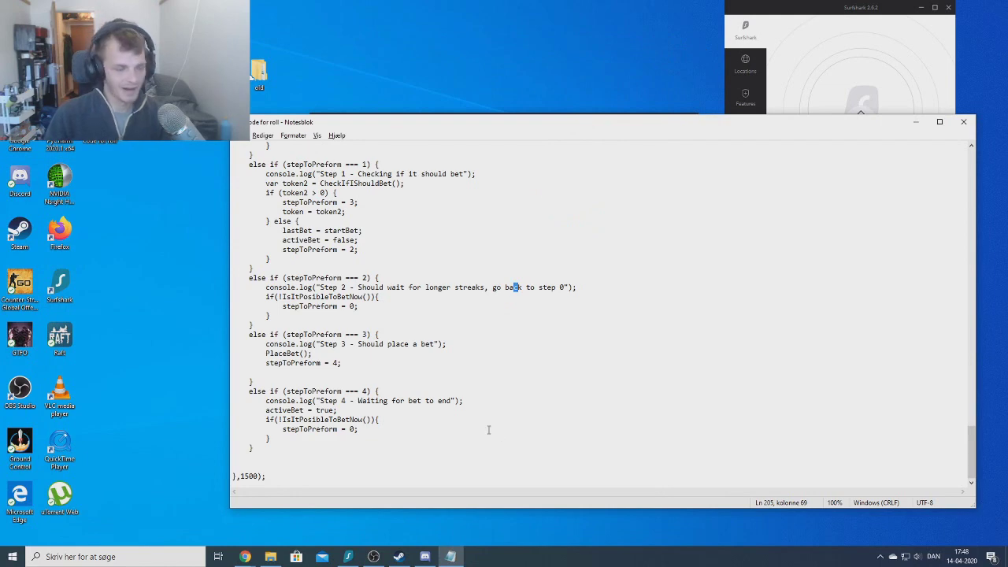
{"action": "key", "text": "ctrl+a"}
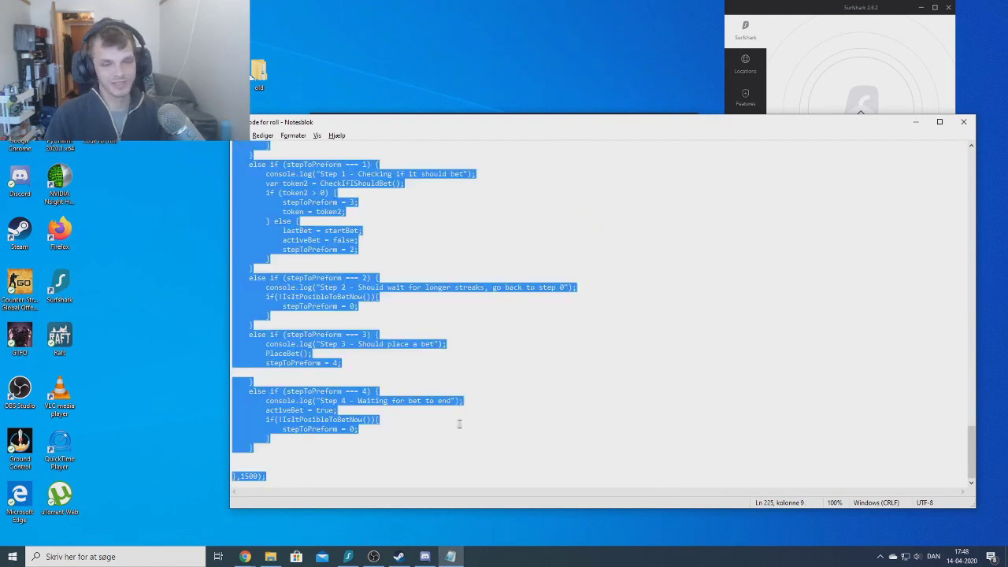
{"action": "mouse_move", "coordinate": [245, 557]}
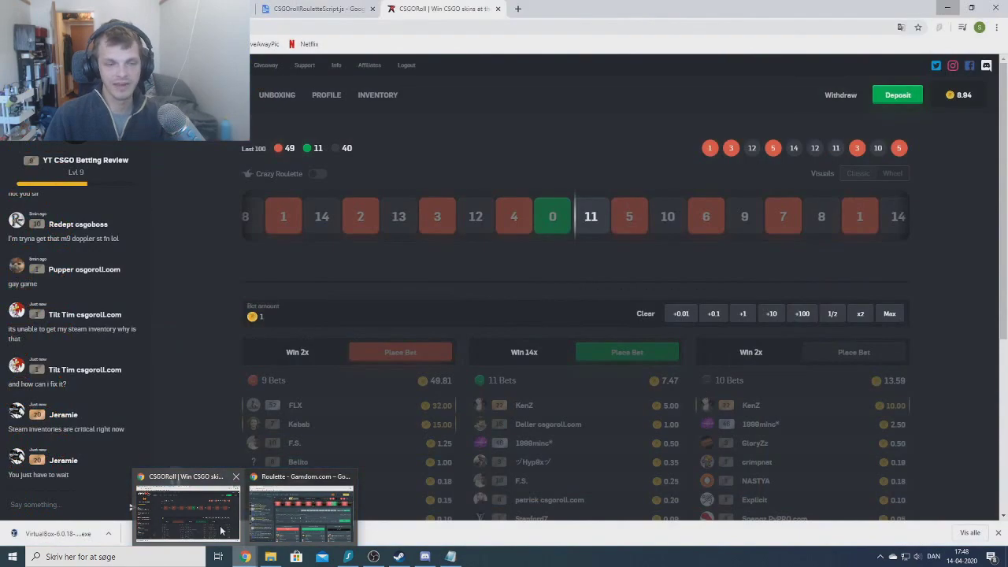
{"action": "left_click", "coordinate": [268, 532]}
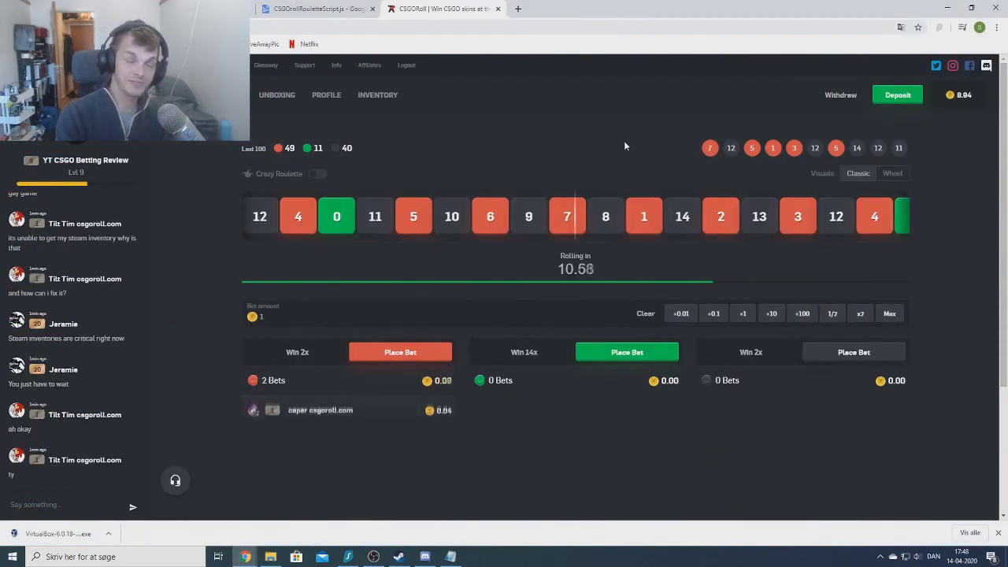
Run the bot script in the roulette page's DevTools console, then drag the script tab into a new window.
{"action": "key", "text": "ctrl+shift+j"}
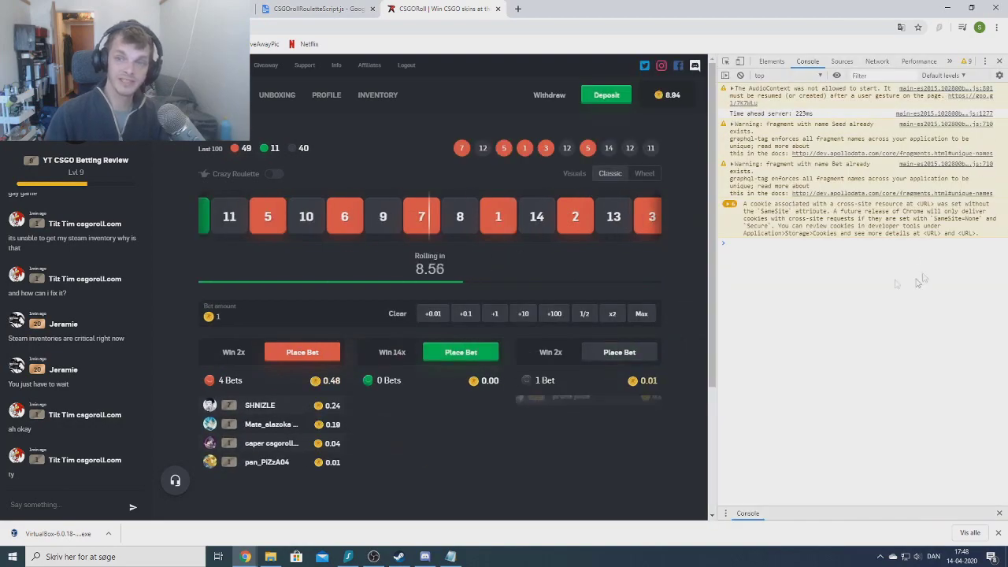
{"action": "left_click", "coordinate": [771, 60]}
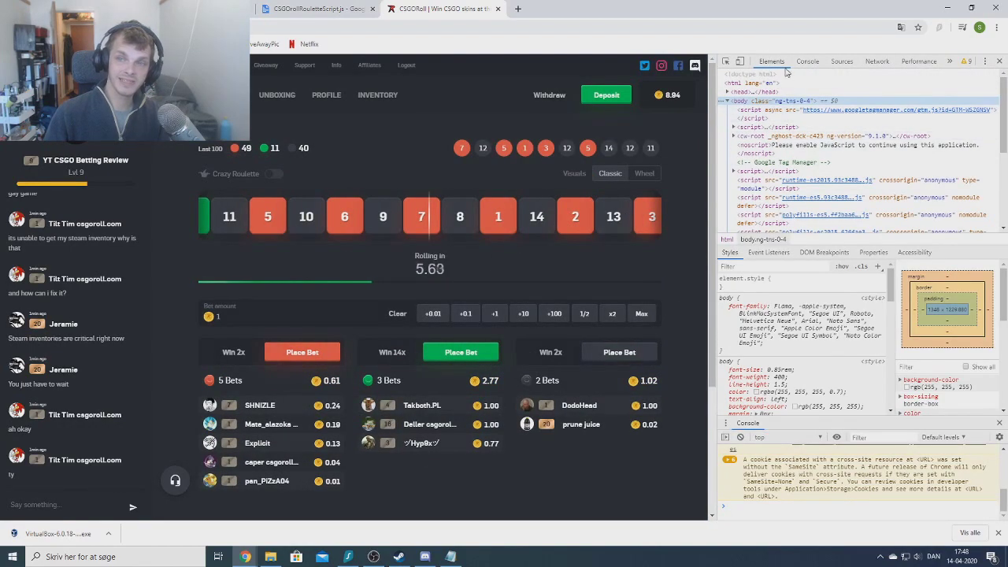
{"action": "left_click", "coordinate": [805, 63]}
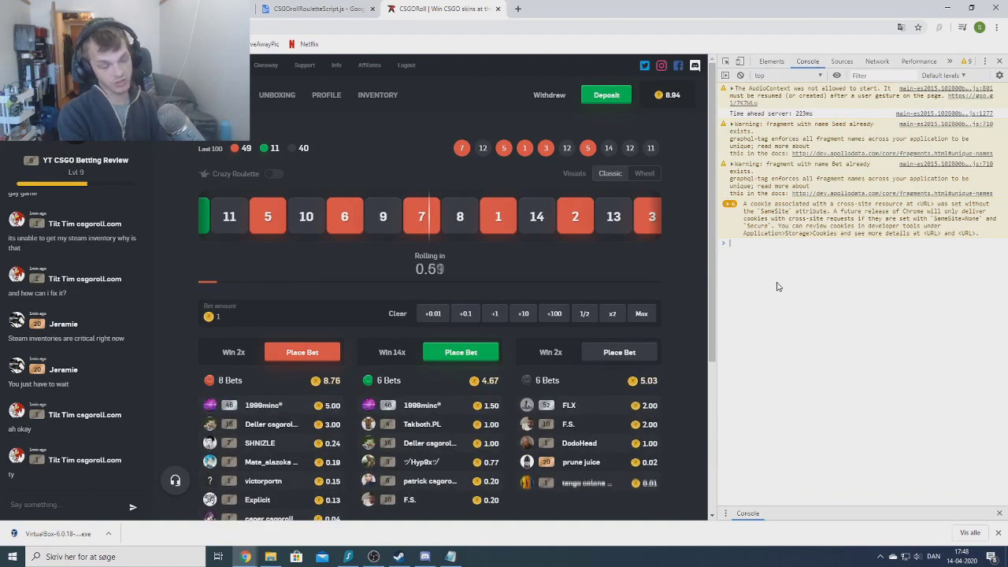
{"action": "key", "text": "ctrl+v"}
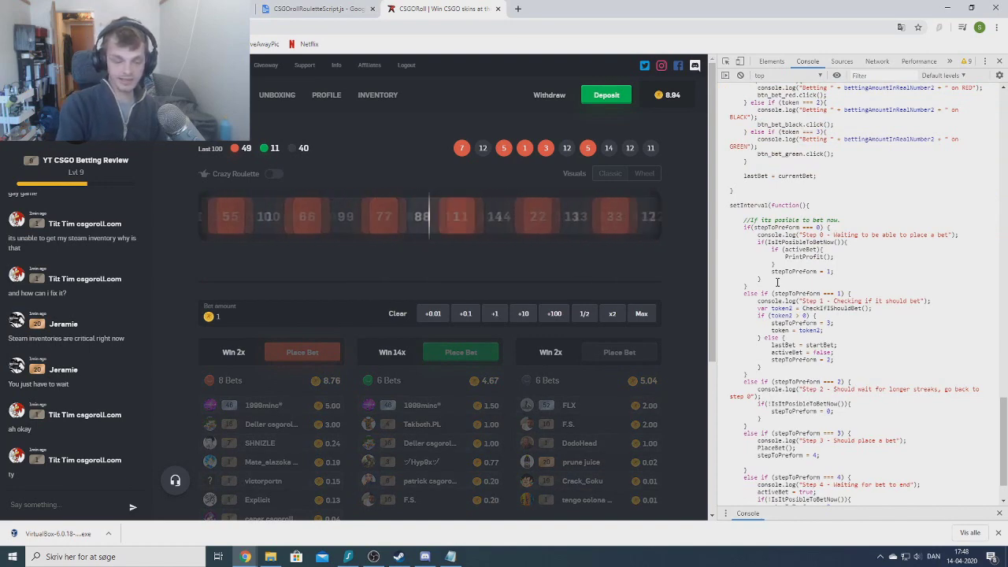
{"action": "key", "text": "Return"}
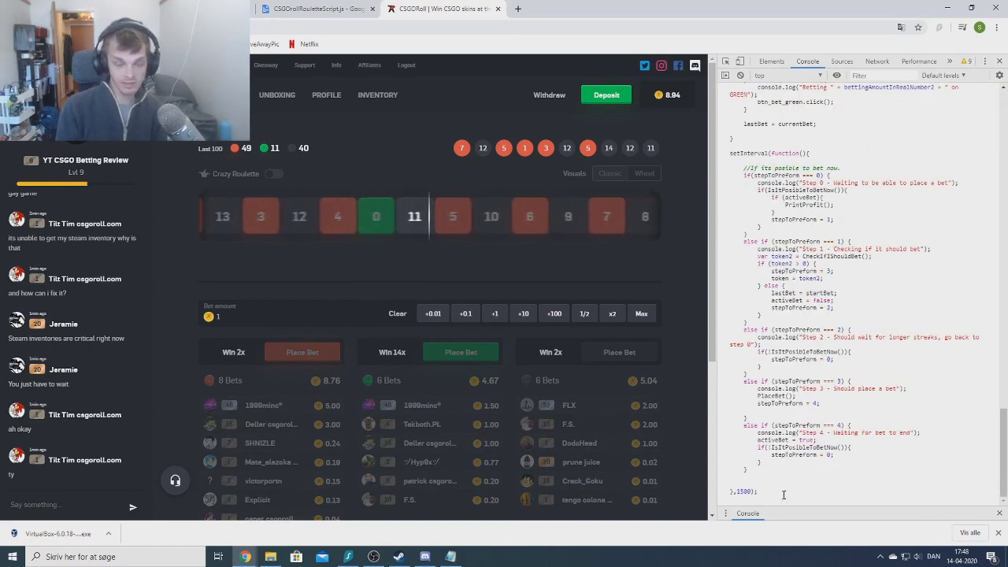
{"action": "key", "text": "Return"}
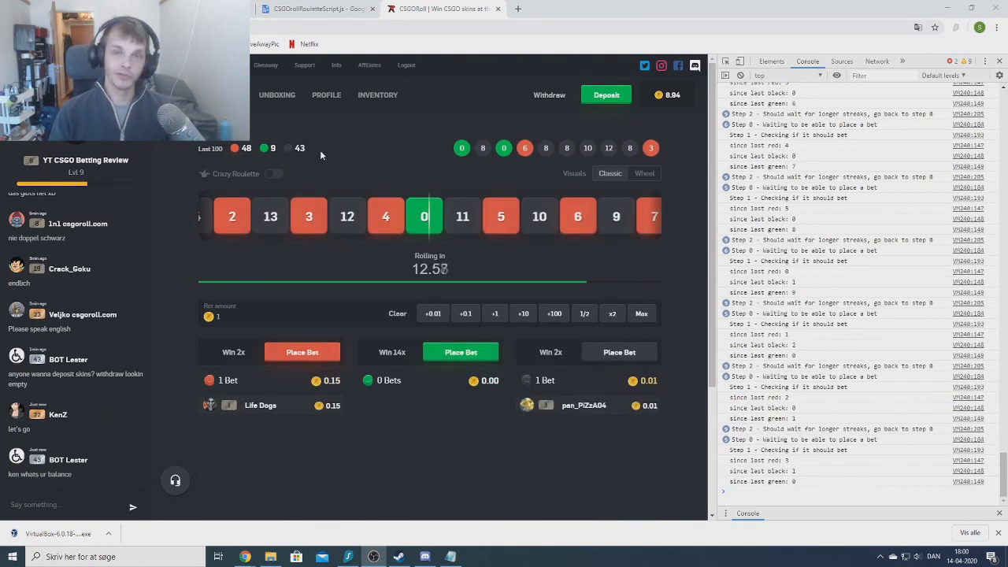
{"action": "left_click", "coordinate": [334, 6]}
{"action": "left_click_drag", "start_coordinate": [334, 6], "coordinate": [110, 145]}
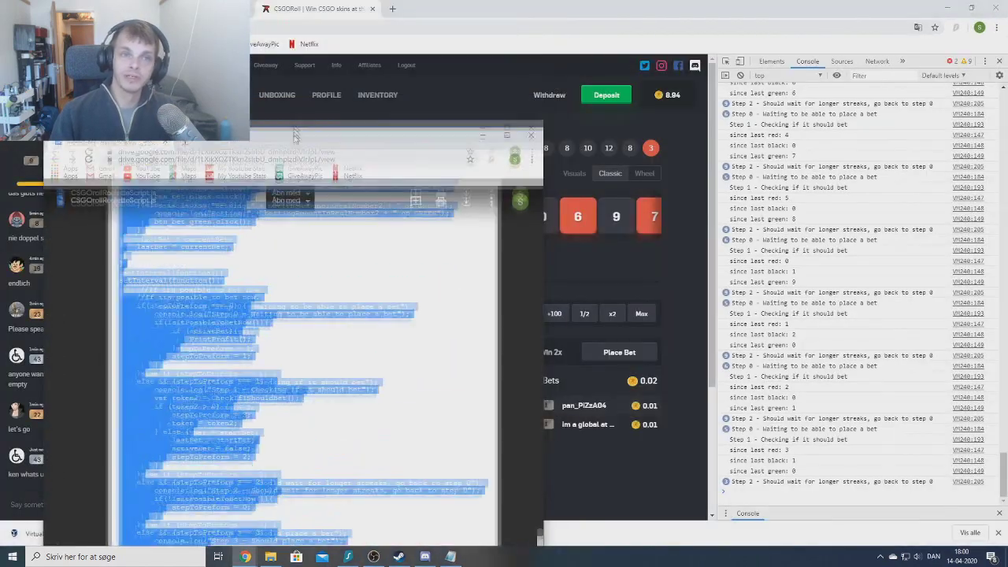
Maximize the YouTube window and navigate it to csgoroll.
{"action": "left_click", "coordinate": [326, 4]}
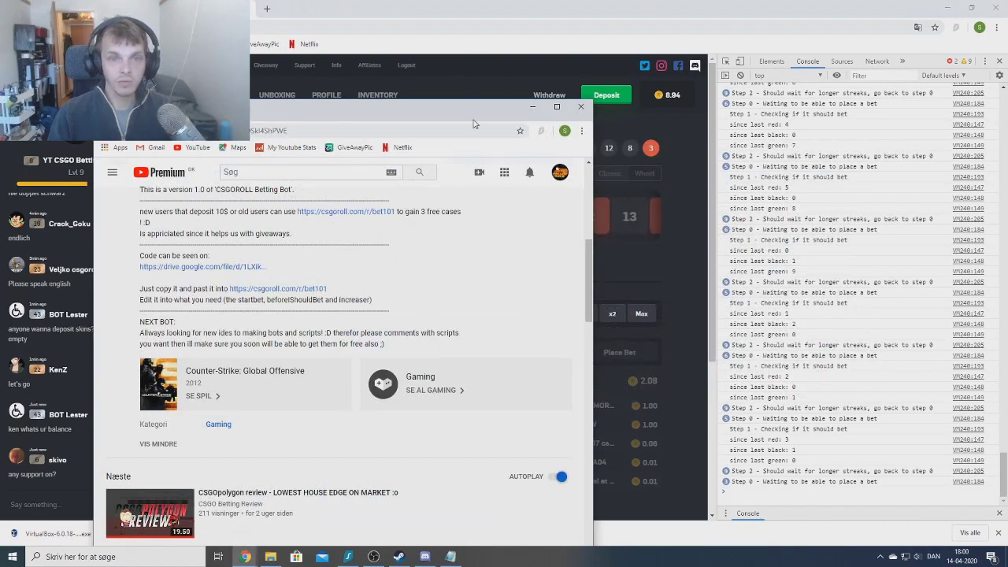
{"action": "double_click", "coordinate": [464, 107]}
{"action": "left_click", "coordinate": [413, 27]}
{"action": "type", "text": "csgoroll"}
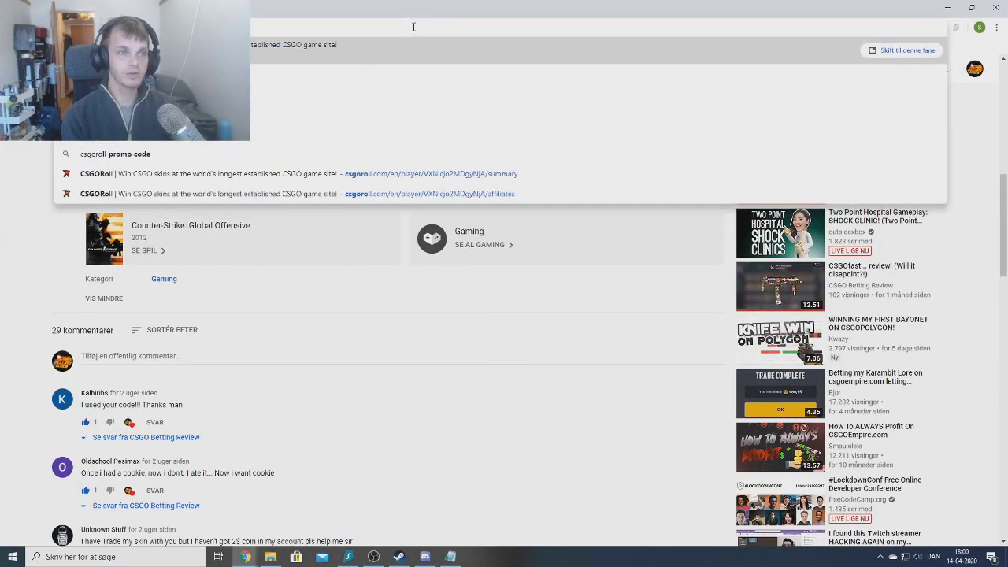
{"action": "key", "text": "Return"}
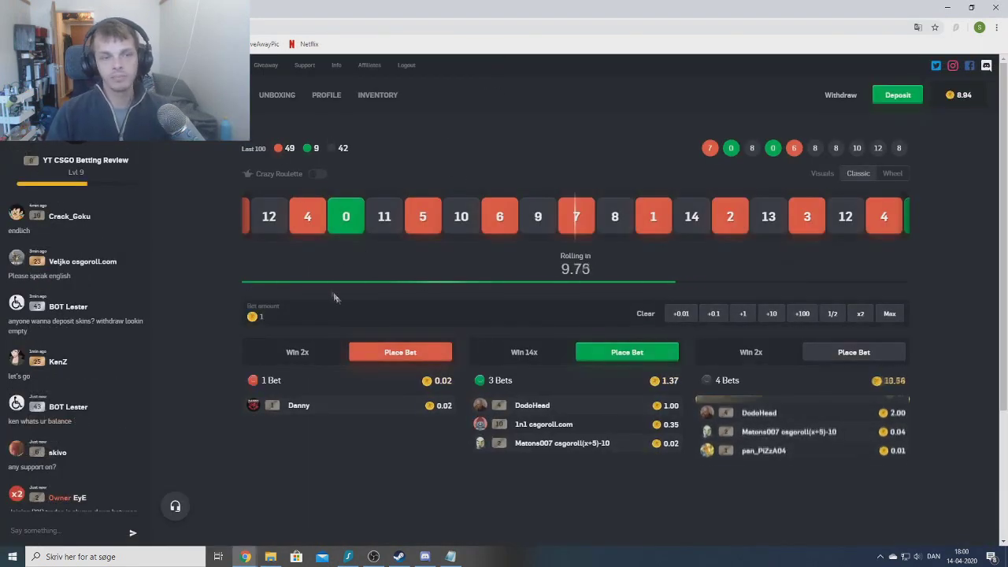
Place a 0.01 coin bet on red.
{"action": "left_click", "coordinate": [645, 313]}
{"action": "left_click", "coordinate": [680, 314]}
{"action": "left_click", "coordinate": [400, 352]}
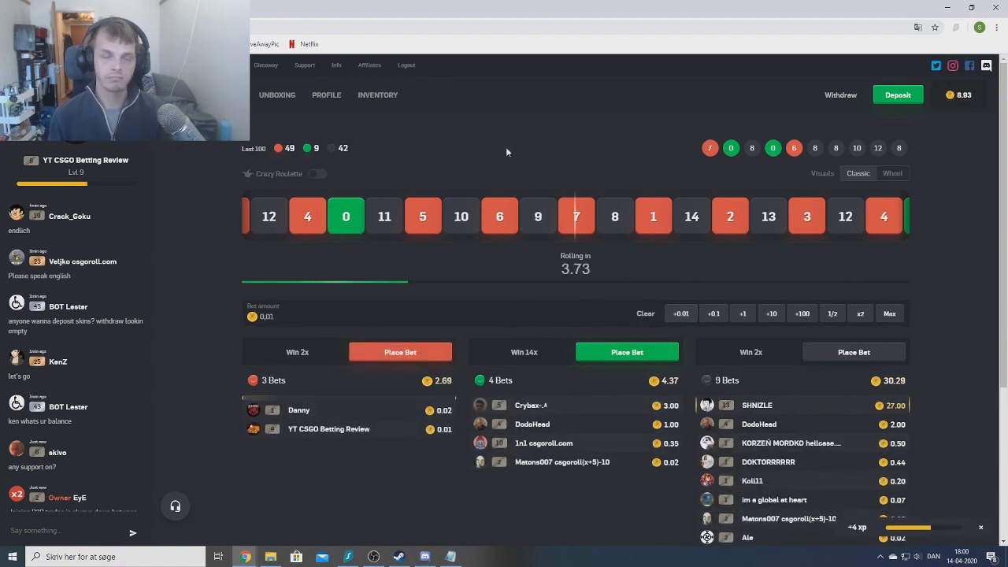
Restore and re-maximize the browser window and select its address bar.
{"action": "left_click", "coordinate": [354, 27]}
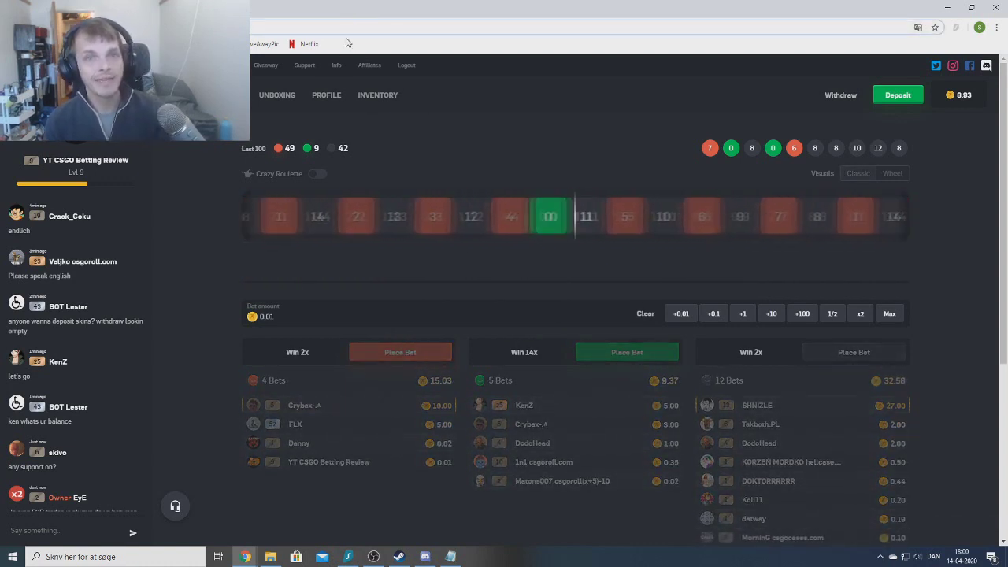
{"action": "left_click_drag", "start_coordinate": [346, 11], "coordinate": [374, 24]}
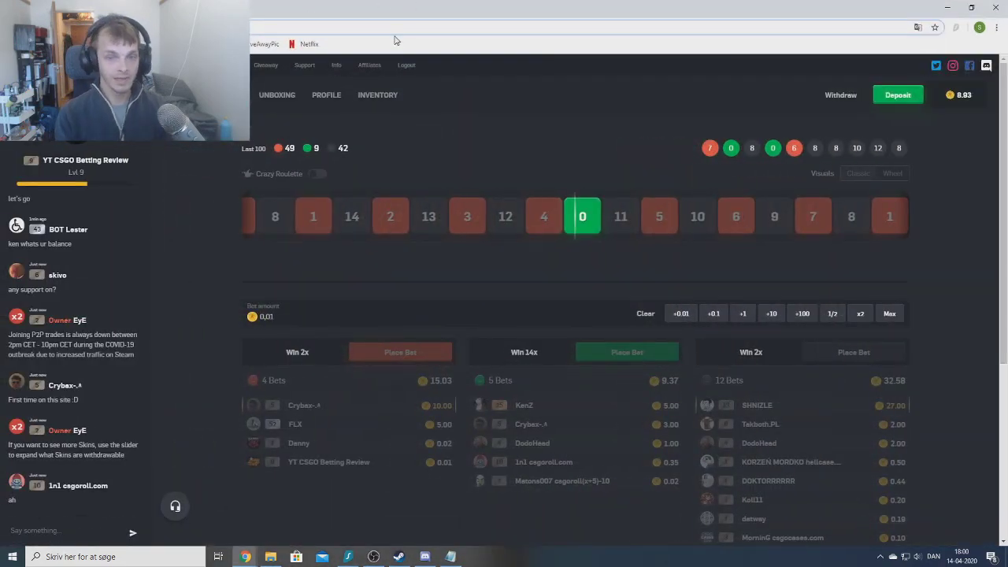
{"action": "left_click", "coordinate": [396, 30]}
Search for Netflix, resize that window, then close the Netflix search window.
{"action": "type", "text": "net"}
{"action": "key", "text": "Return"}
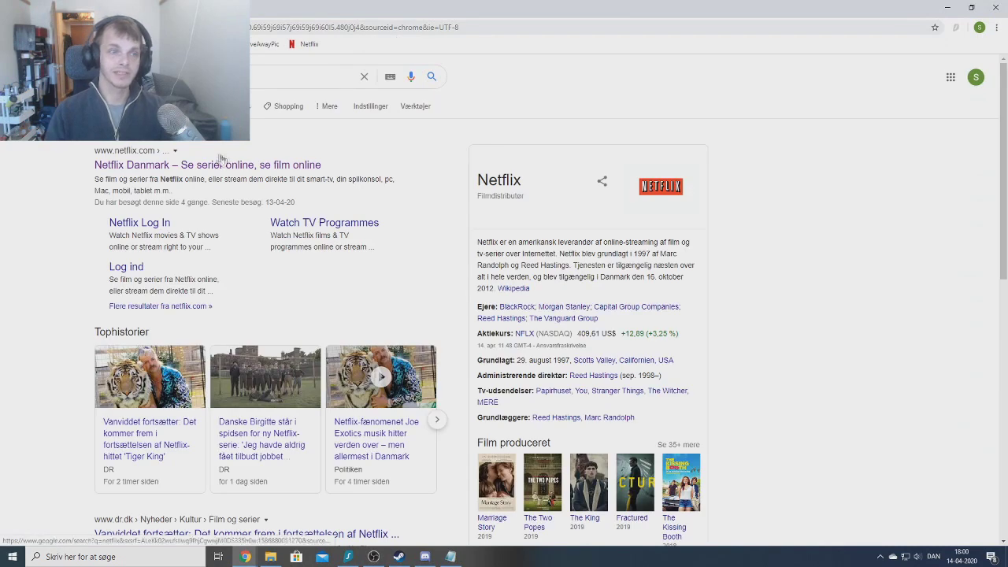
{"action": "mouse_move", "coordinate": [504, 9]}
{"action": "left_mouse_down"}
{"action": "mouse_move", "coordinate": [460, 48]}
{"action": "mouse_move", "coordinate": [516, 220]}
{"action": "mouse_move", "coordinate": [529, 42]}
{"action": "mouse_move", "coordinate": [513, 2]}
{"action": "left_mouse_up"}
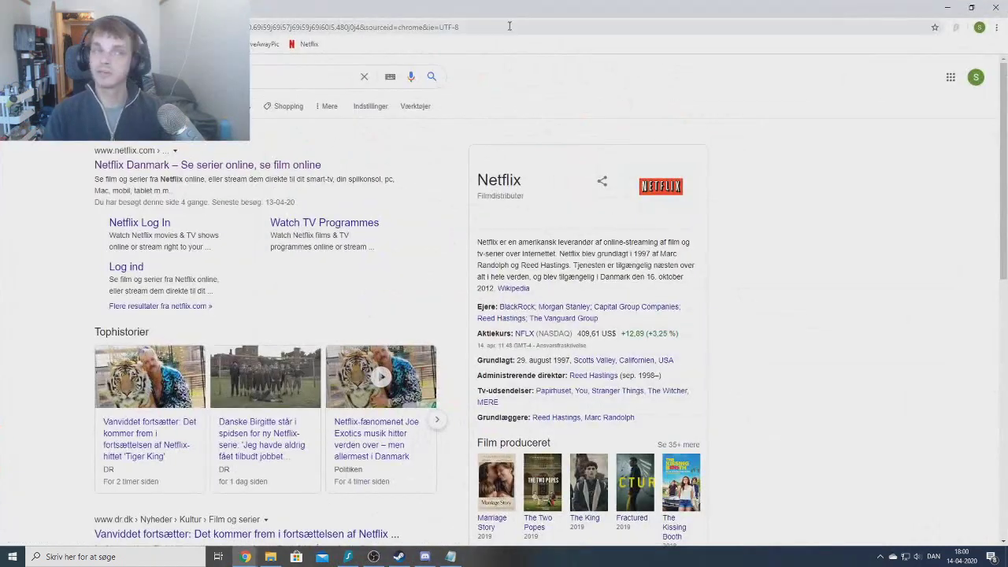
{"action": "double_click", "coordinate": [489, 4]}
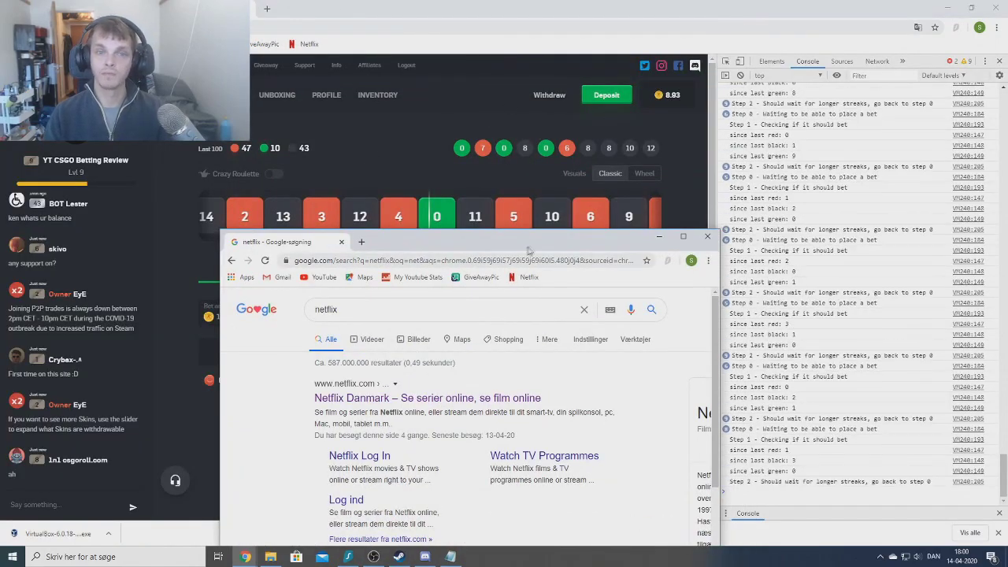
{"action": "left_click", "coordinate": [683, 236]}
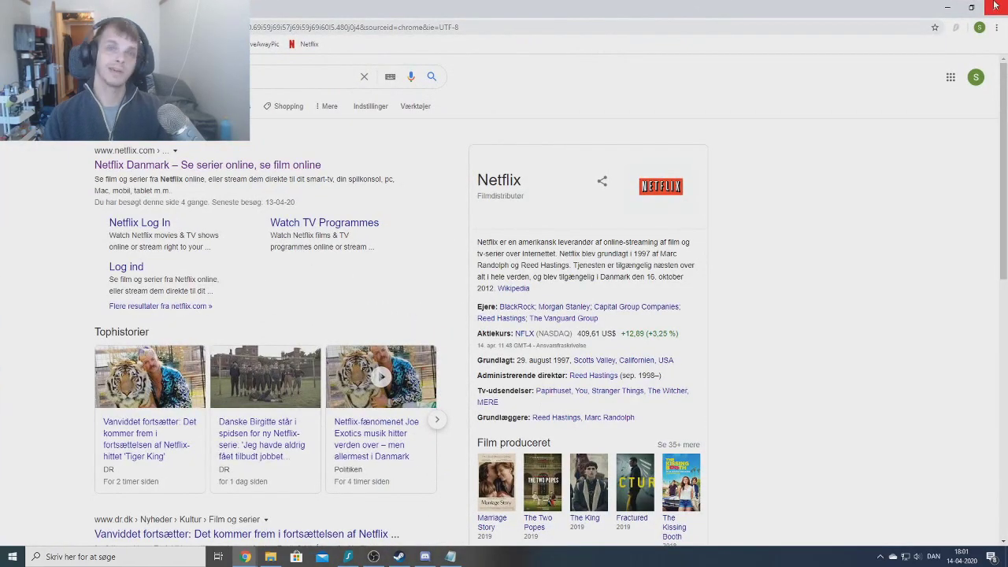
{"action": "left_click", "coordinate": [995, 7]}
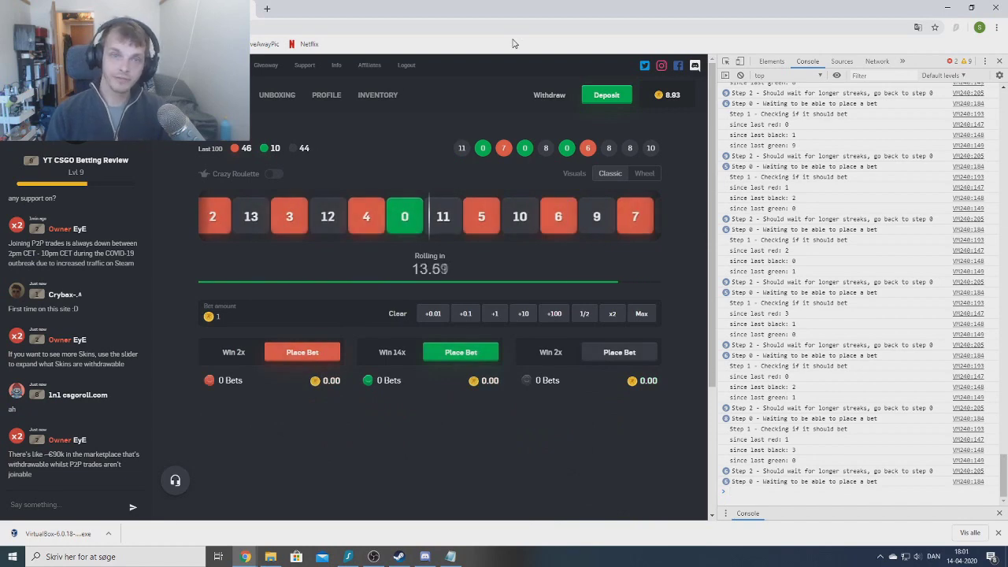
Bring the Notepad script back, scroll to its top, and place the cursor after the beforeIShouldBetGreen value 60.
{"action": "left_click", "coordinate": [450, 556]}
{"action": "left_click", "coordinate": [514, 304]}
{"action": "scroll", "coordinate": [521, 305], "scroll_direction": "down", "scroll_amount": 10}
{"action": "scroll", "coordinate": [521, 306], "scroll_direction": "up", "scroll_amount": 20}
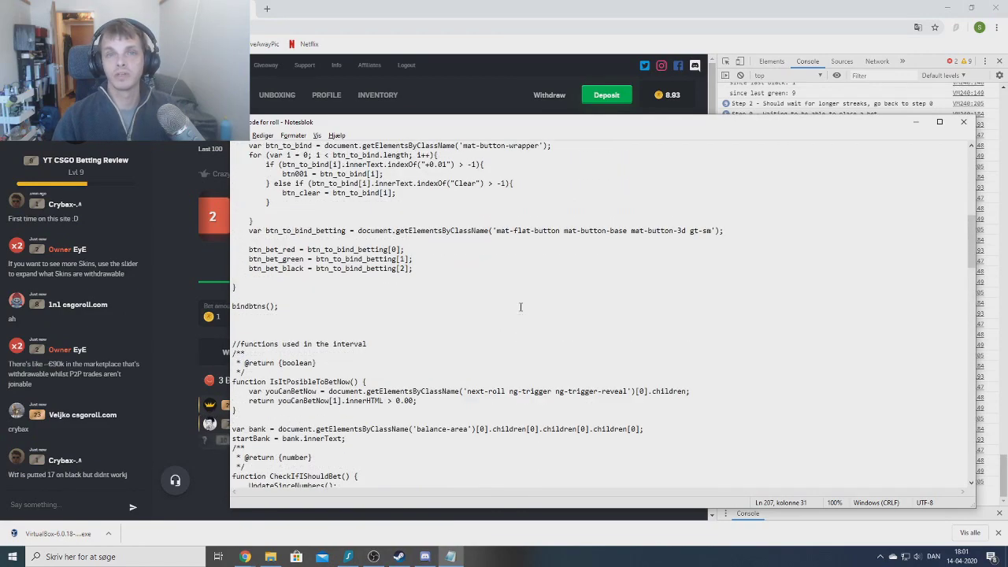
{"action": "scroll", "coordinate": [520, 306], "scroll_direction": "up", "scroll_amount": 15}
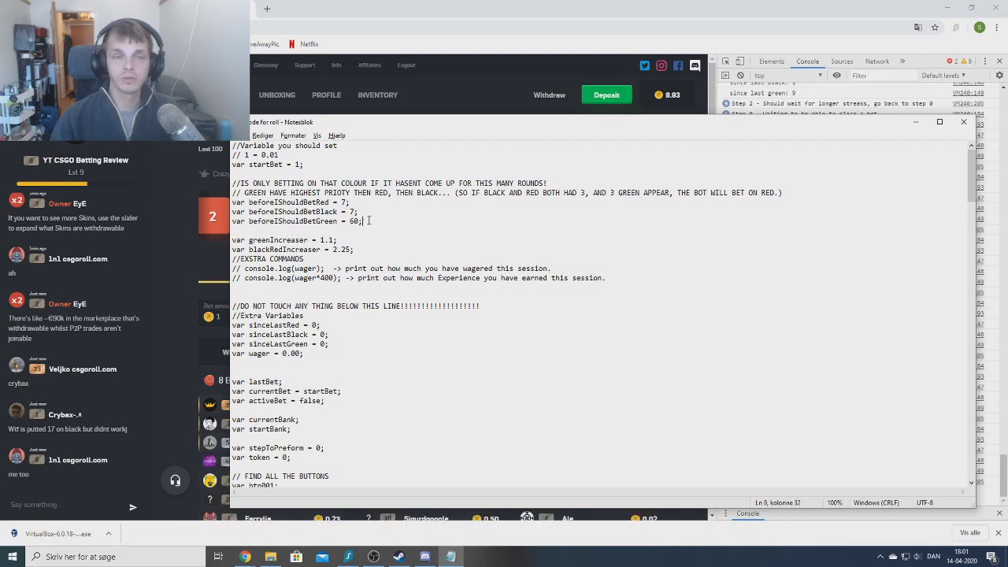
{"action": "left_click", "coordinate": [370, 219]}
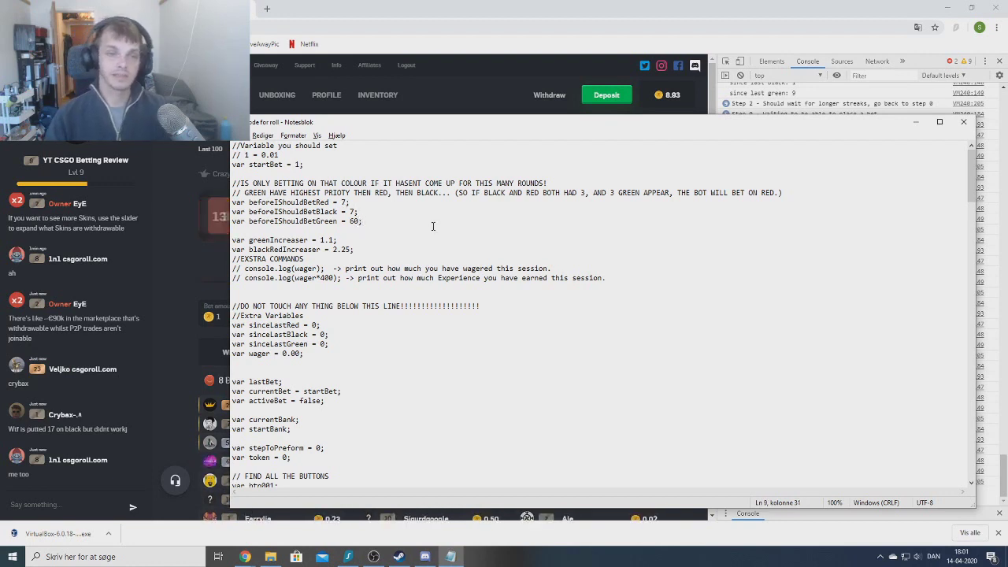
Change beforeIShouldBetGreen (60) and beforeIShouldBetBlack (7) to 9999, then move to the red line.
{"action": "key", "text": "BackSpace"}
{"action": "key", "text": "BackSpace"}
{"action": "type", "text": "9999"}
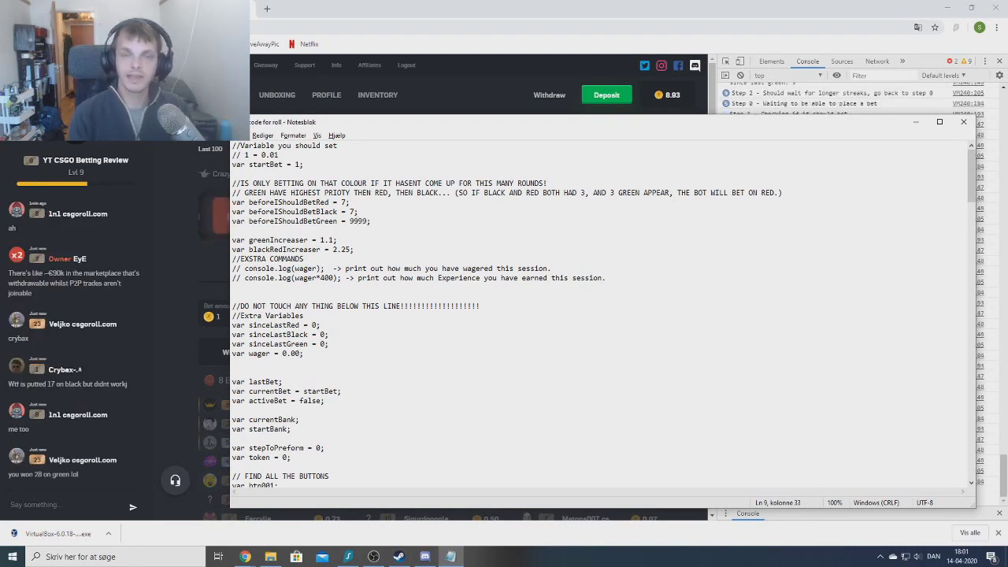
{"action": "key", "text": "Up"}
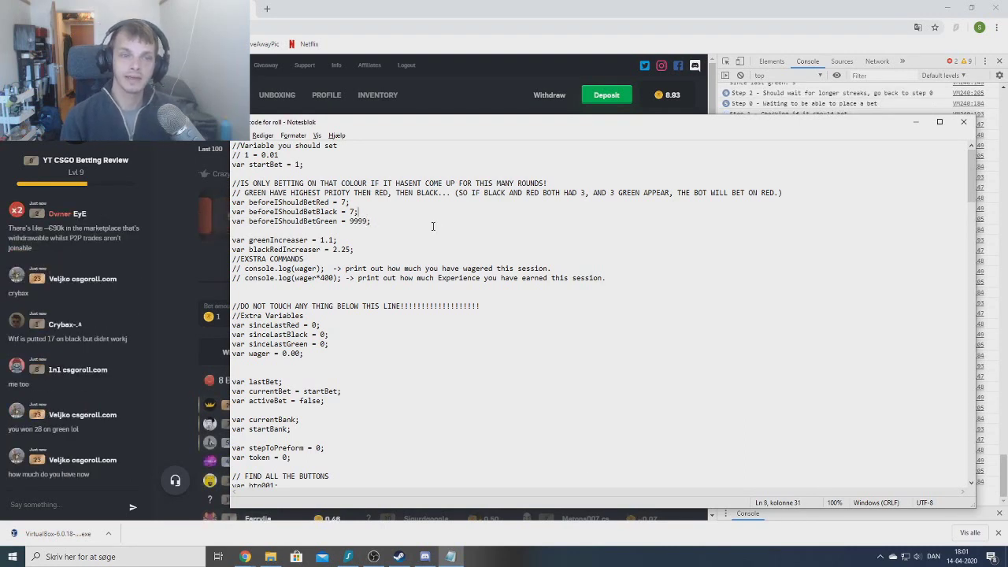
{"action": "key", "text": "BackSpace"}
{"action": "type", "text": "9999"}
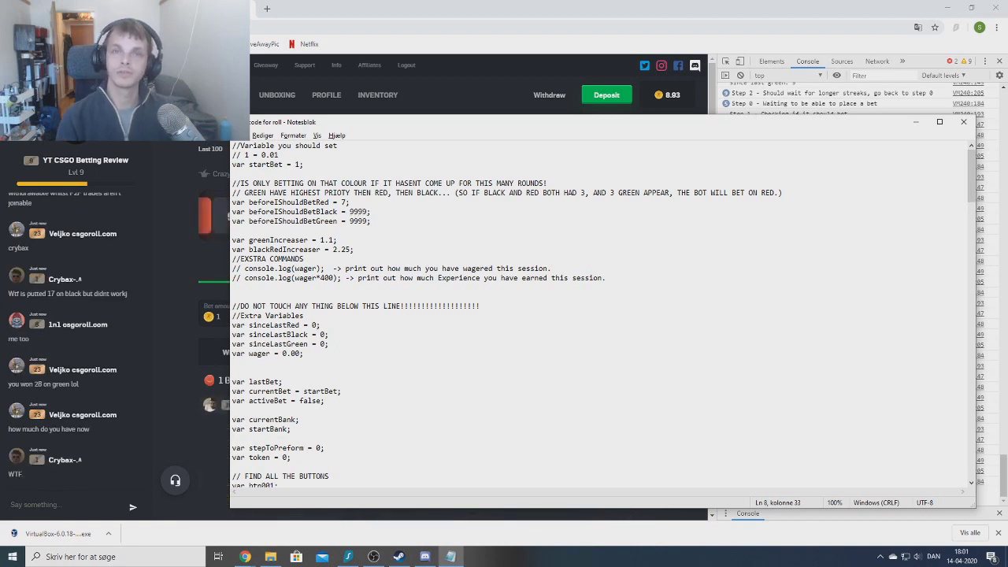
{"action": "key", "text": "Up"}
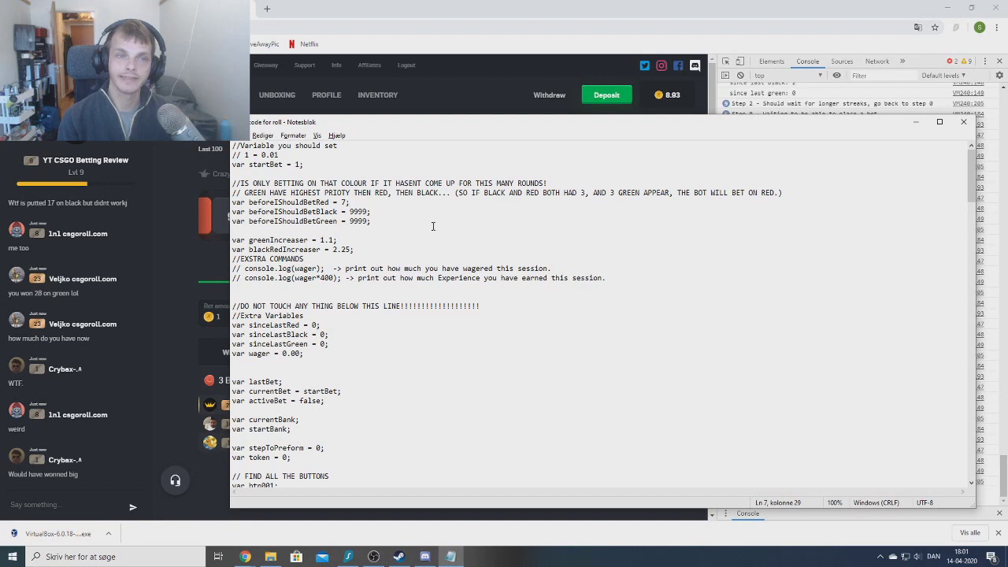
{"action": "key", "text": "Left"}
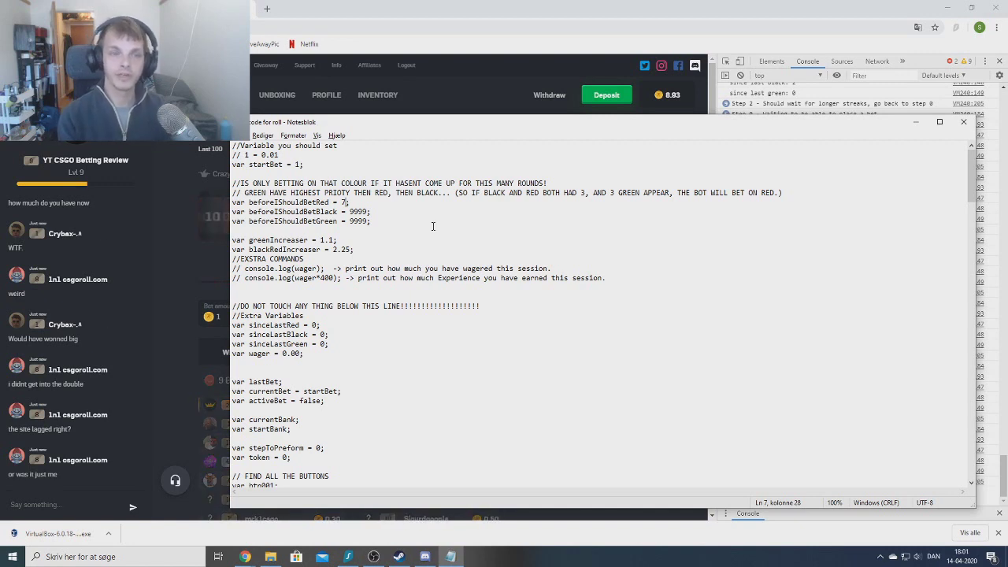
Change the beforeIShouldBetRed value from 7 to 0.
{"action": "key", "text": "BackSpace"}
{"action": "type", "text": "1"}
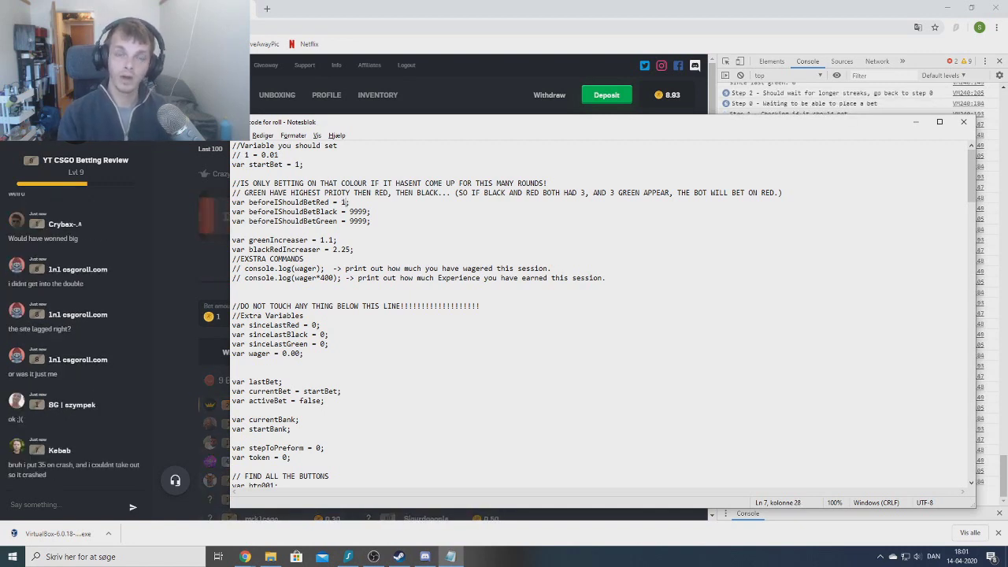
{"action": "key", "text": "BackSpace"}
{"action": "type", "text": "0"}
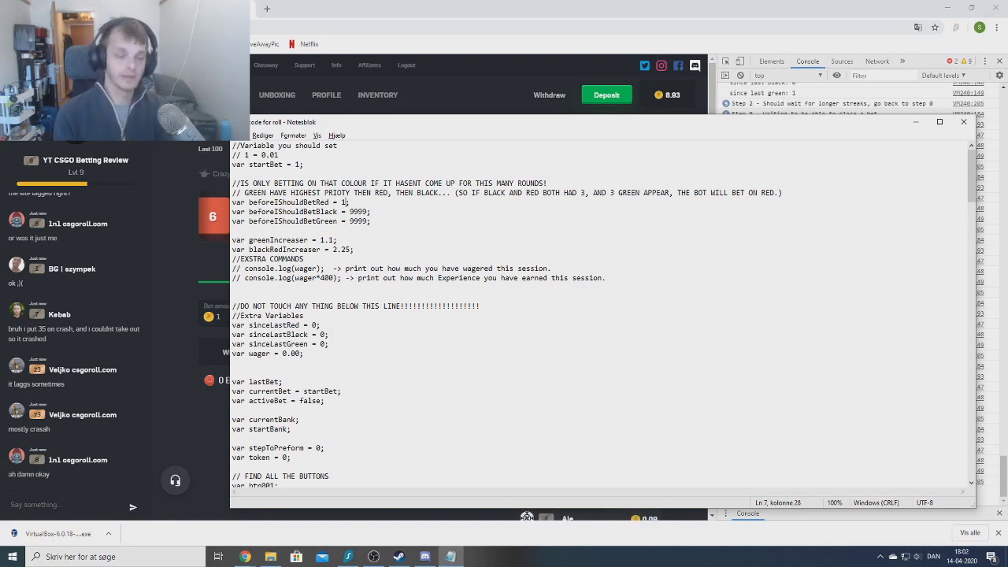
{"action": "type", "text": "0"}
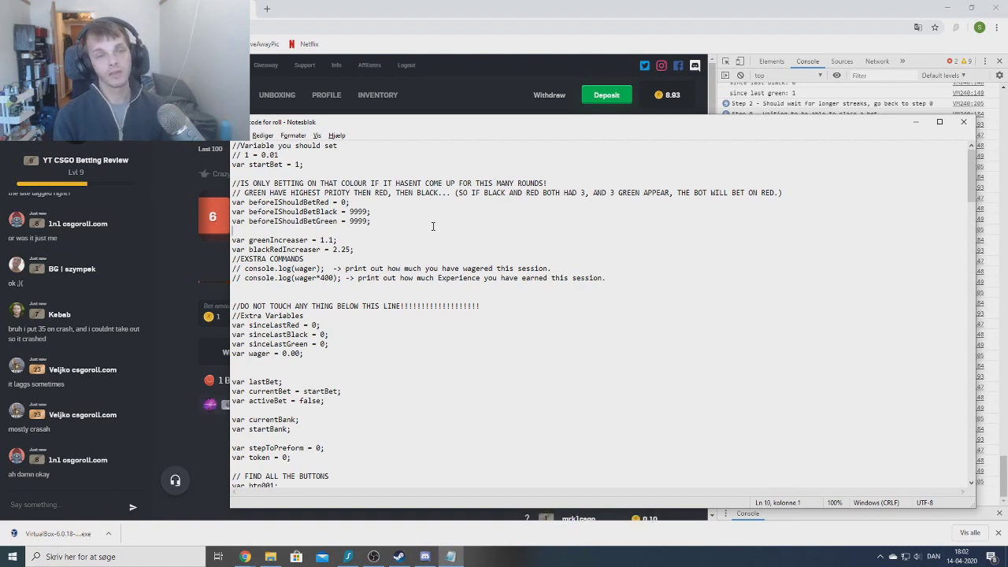
Trim blackRedIncreaser from 2.25 down to 2.
{"action": "key", "text": "Down"}
{"action": "key", "text": "Down"}
{"action": "key", "text": "Down"}
{"action": "key", "text": "End"}
{"action": "key", "text": "Left"}
{"action": "key", "text": "Left"}
{"action": "key", "text": "Left"}
{"action": "key", "text": "Left"}
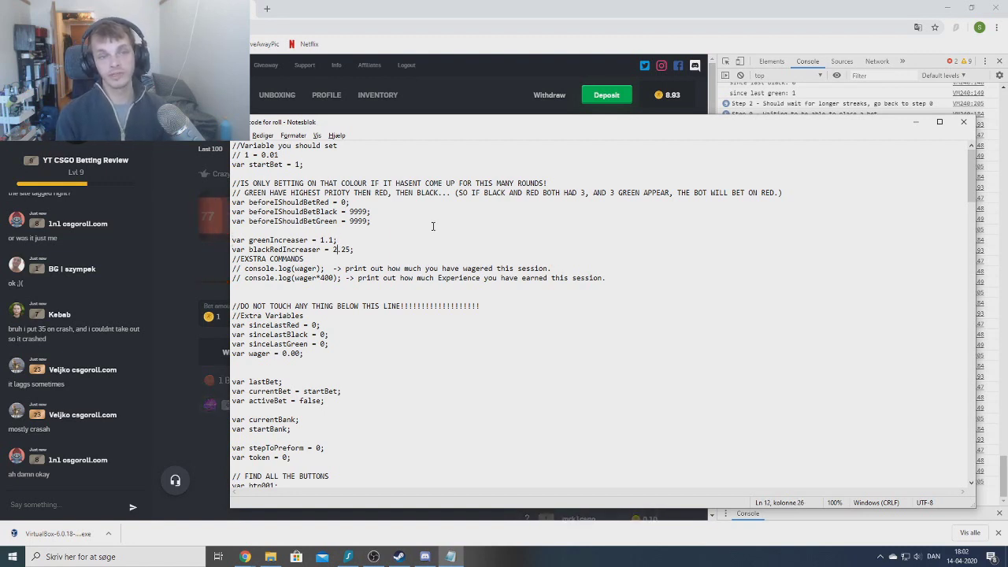
{"action": "key", "text": "Right"}
{"action": "key", "text": "Left"}
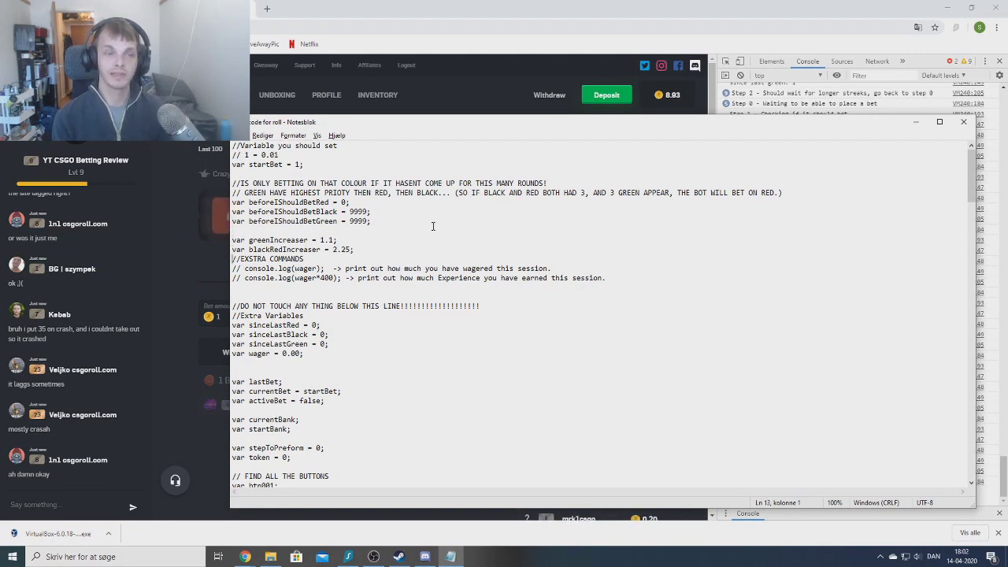
{"action": "key", "text": "Left"}
{"action": "key", "text": "Left"}
{"action": "key", "text": "BackSpace"}
{"action": "key", "text": "BackSpace"}
{"action": "key", "text": "BackSpace"}
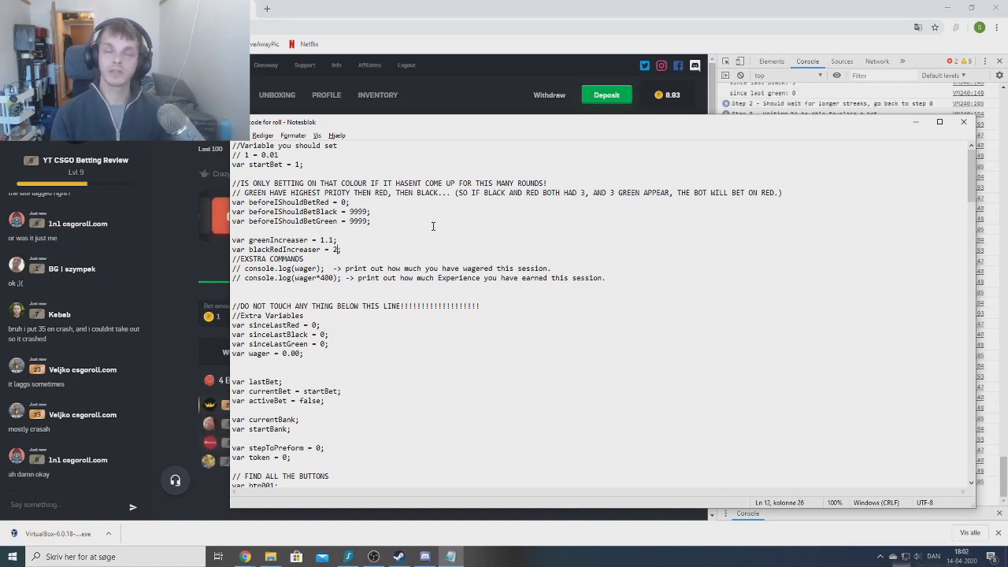